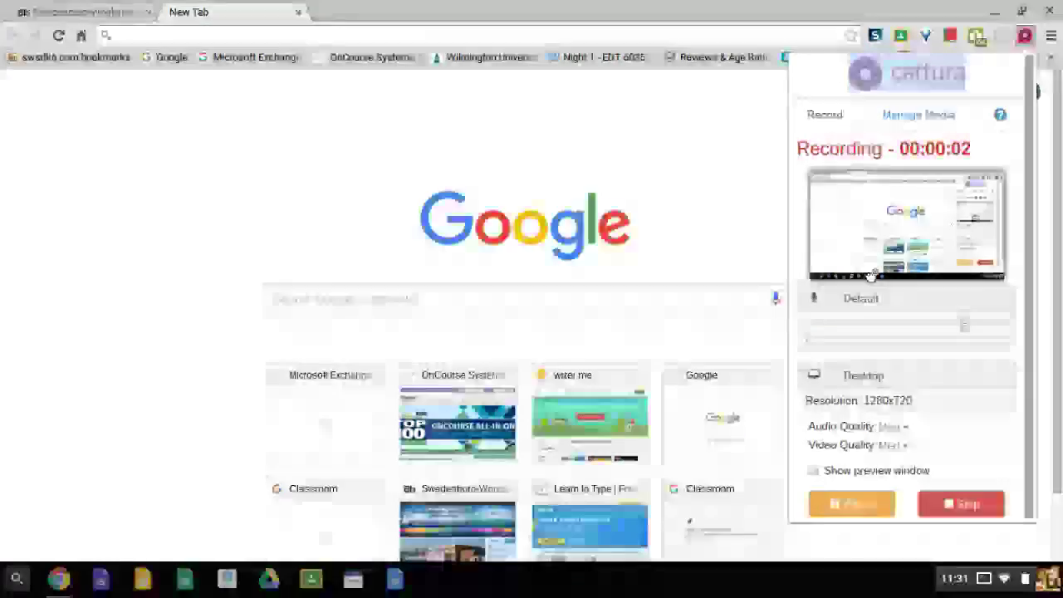
- Open Google Calendar from the Google apps on the new page
left_click(669, 131)
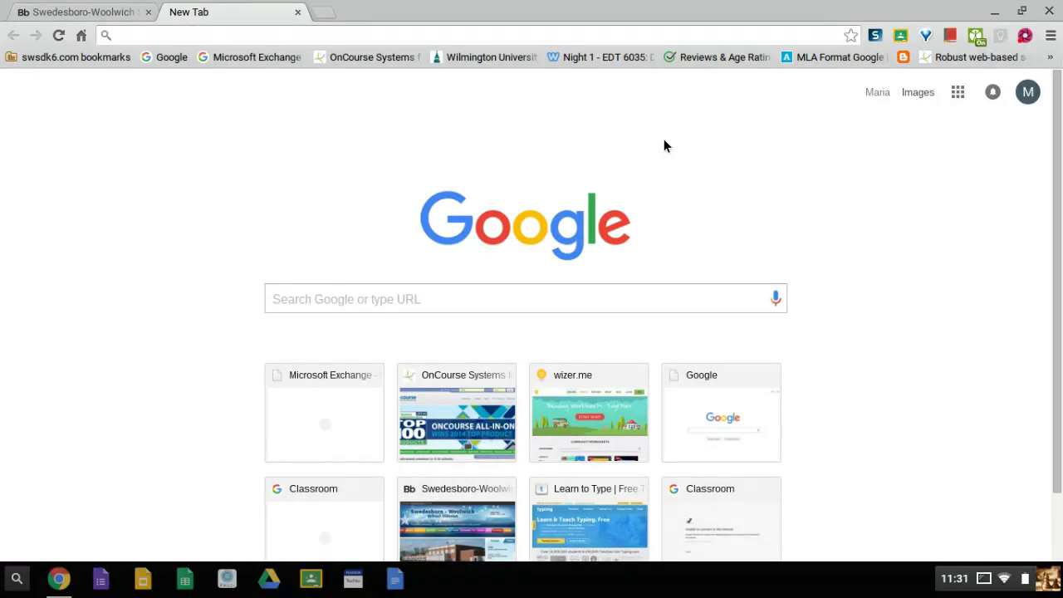
left_click(958, 94)
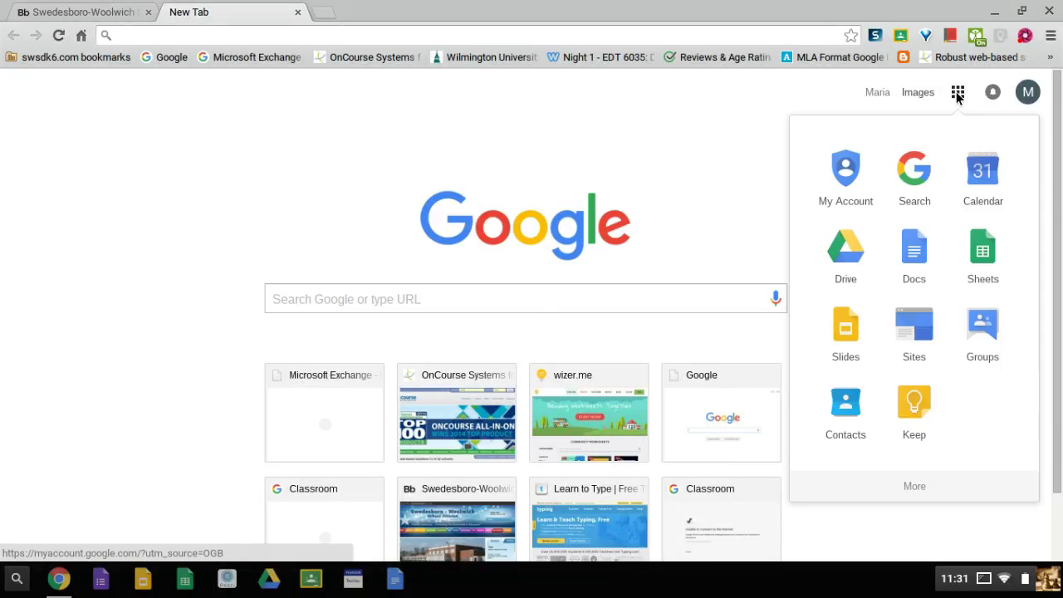
left_click(992, 172)
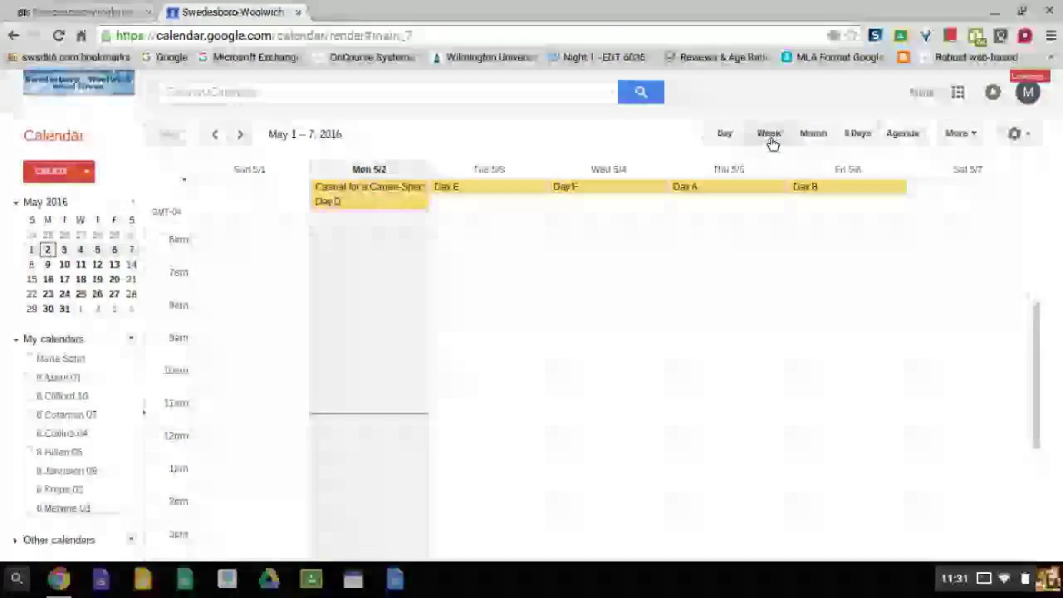
- Look through the day, month, 5-day and agenda views of the calendar, ending on the month view
left_click(727, 136)
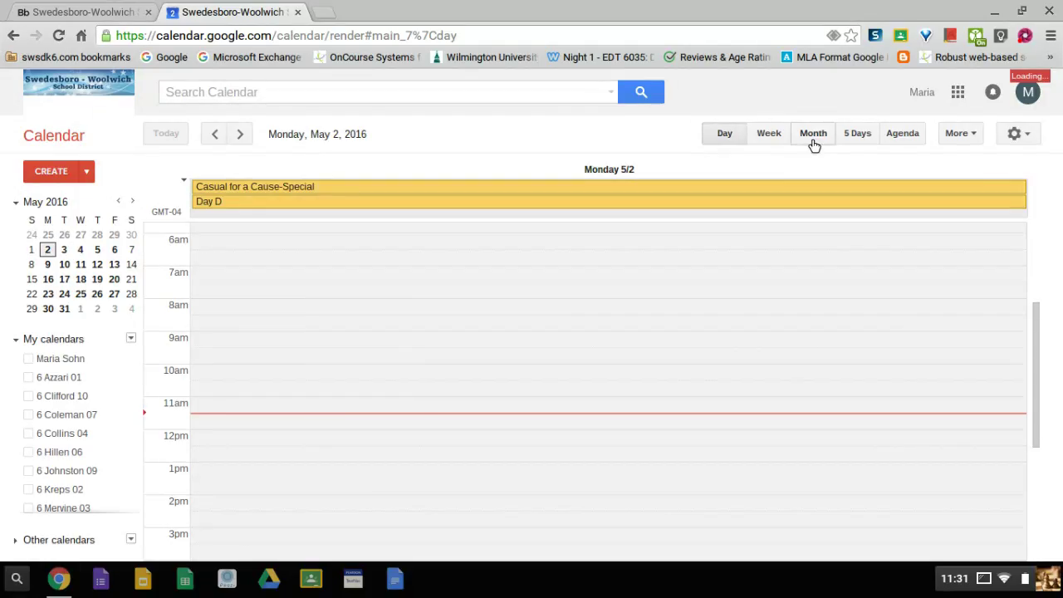
left_click(814, 143)
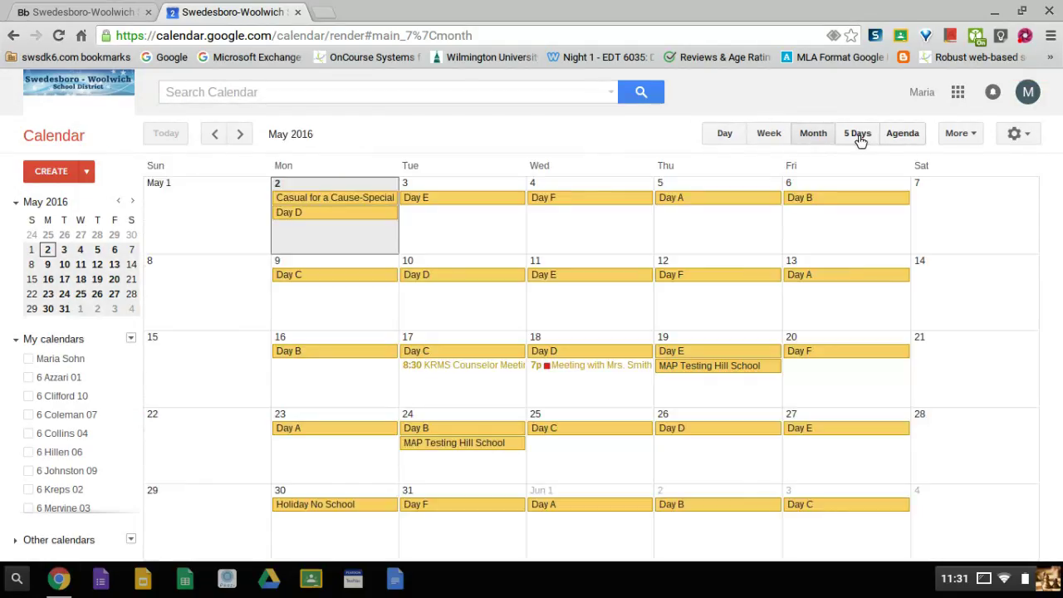
left_click(860, 140)
left_click(904, 134)
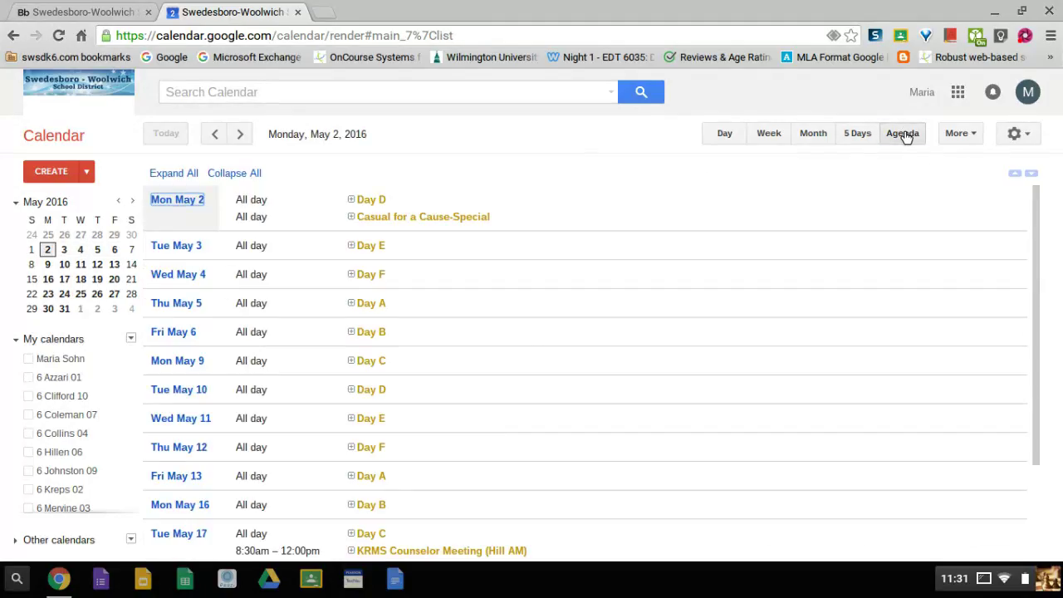
left_click(813, 134)
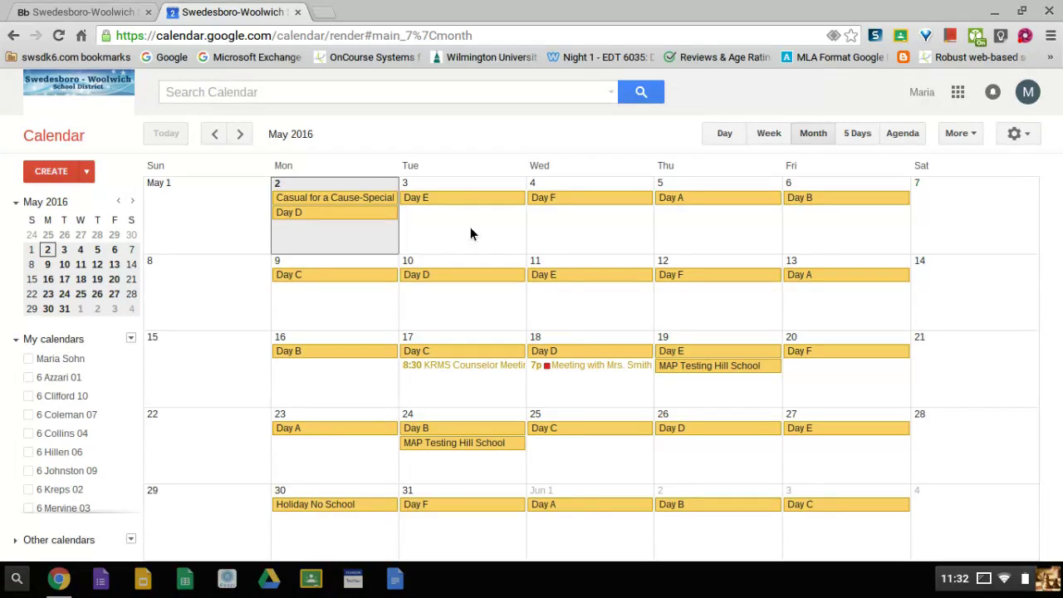
- Create a new calendar event titled "End of Year Party"
left_click(46, 172)
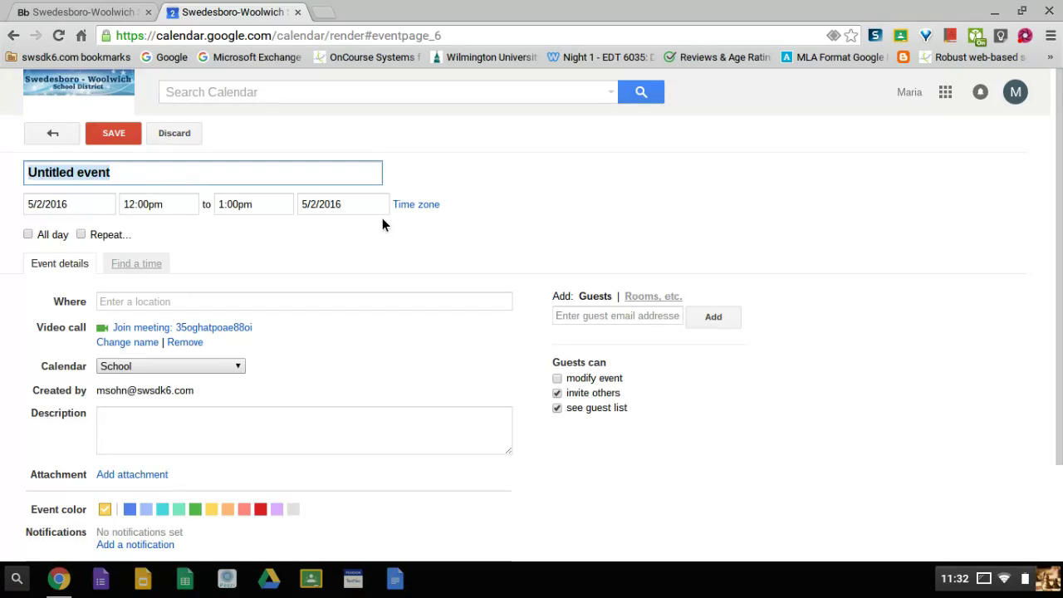
type("End ")
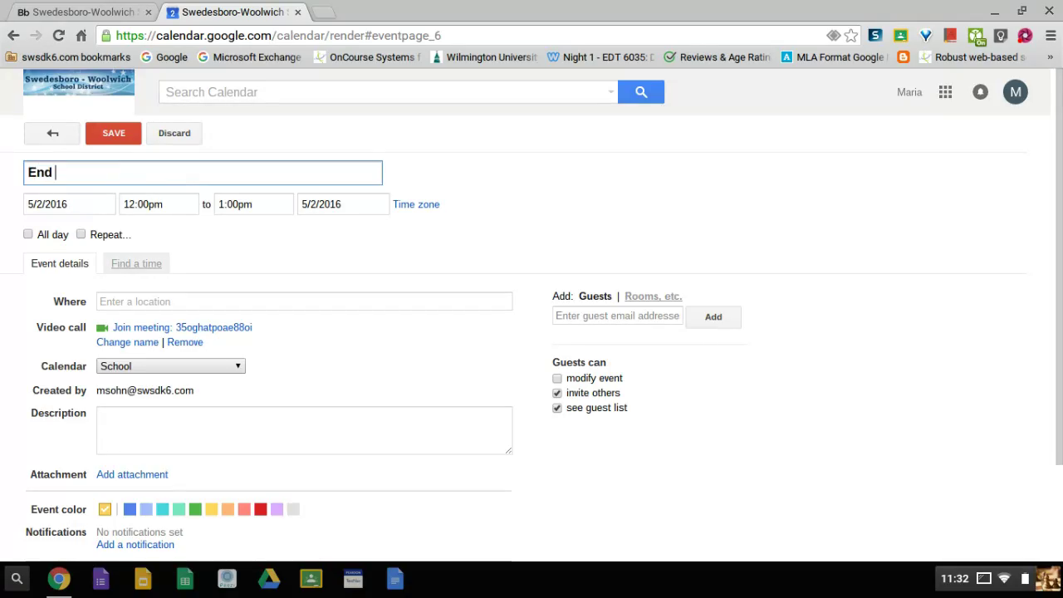
type("of Year Party")
- Schedule the event for 6/17/2016 from 1:00pm to 2:30pm
left_click(96, 203)
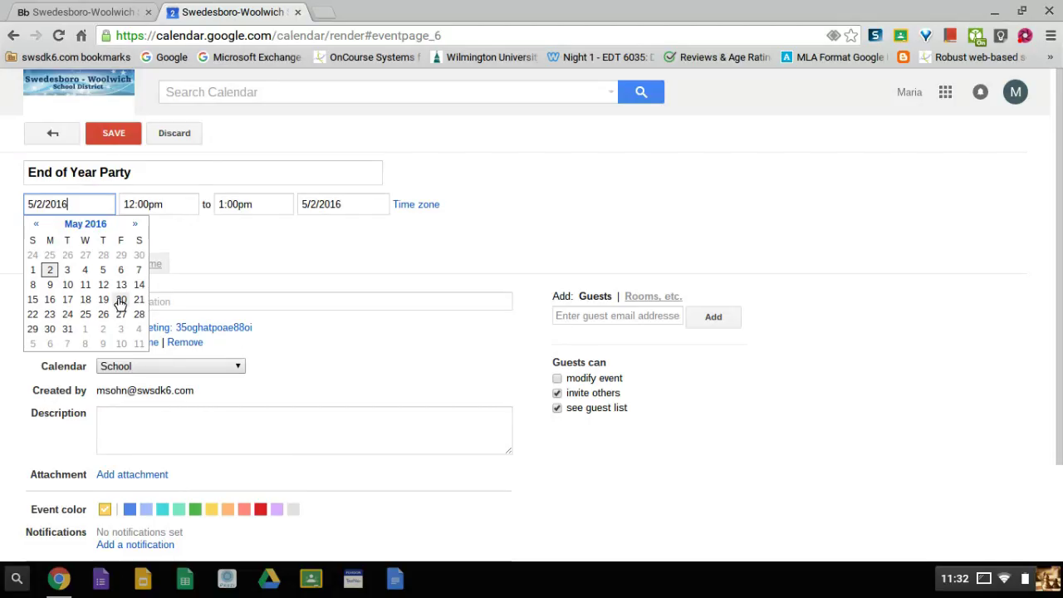
left_click(134, 225)
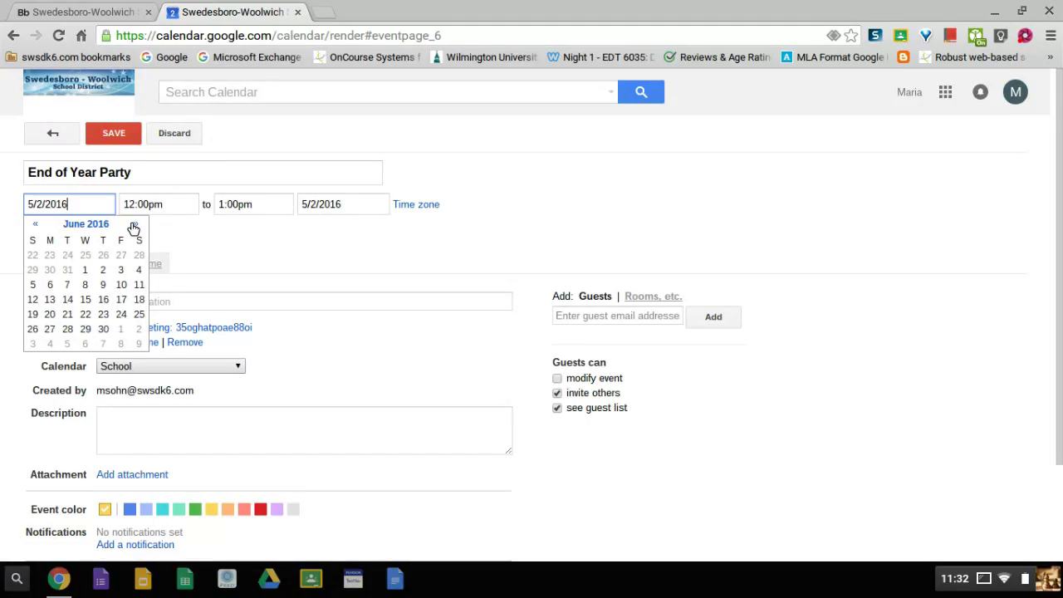
left_click(122, 300)
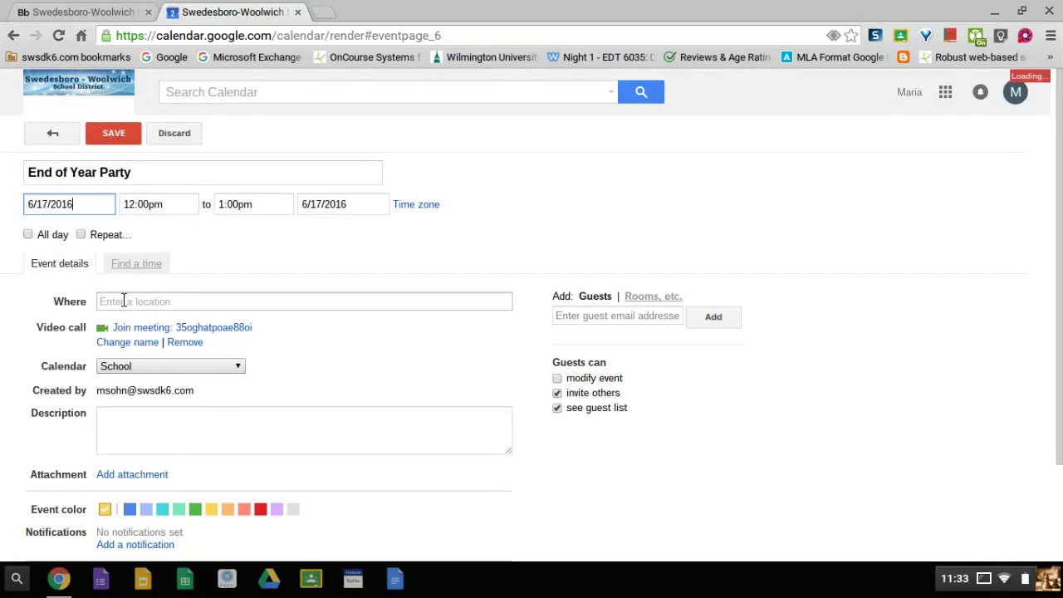
left_click(181, 205)
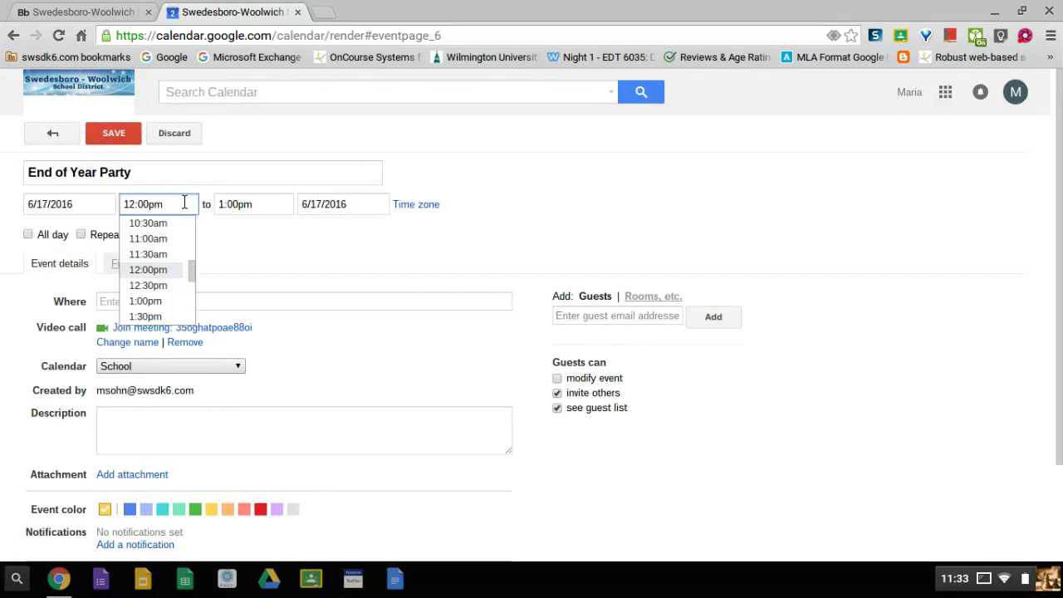
left_click(167, 302)
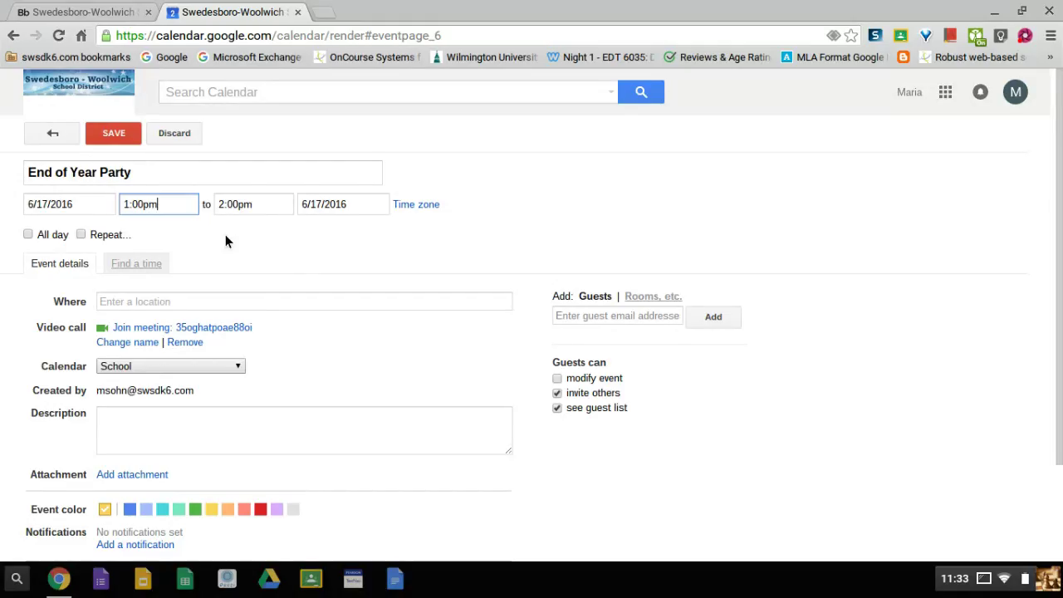
left_click(272, 206)
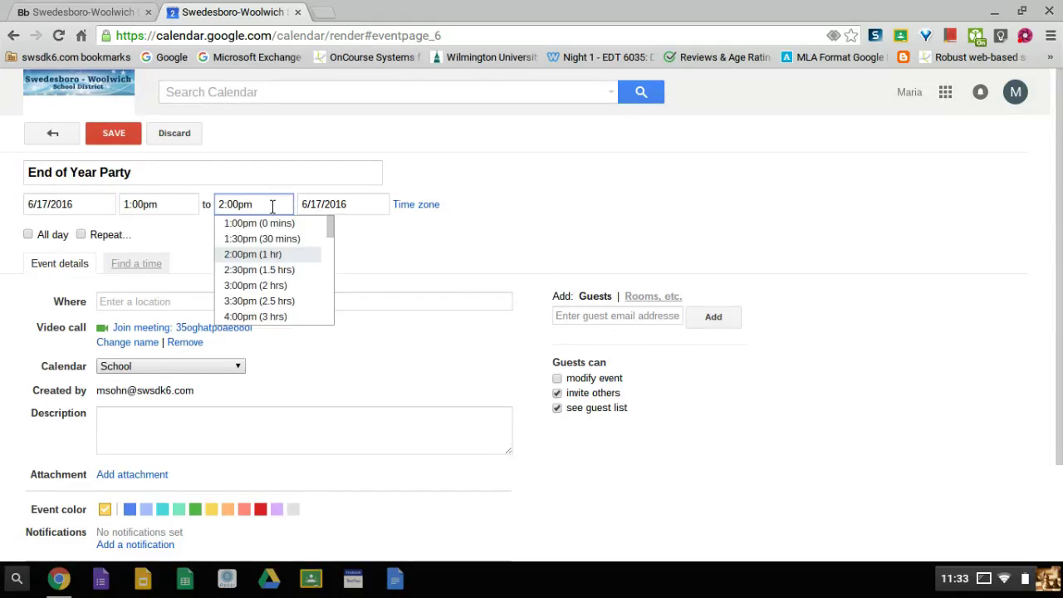
left_click(262, 269)
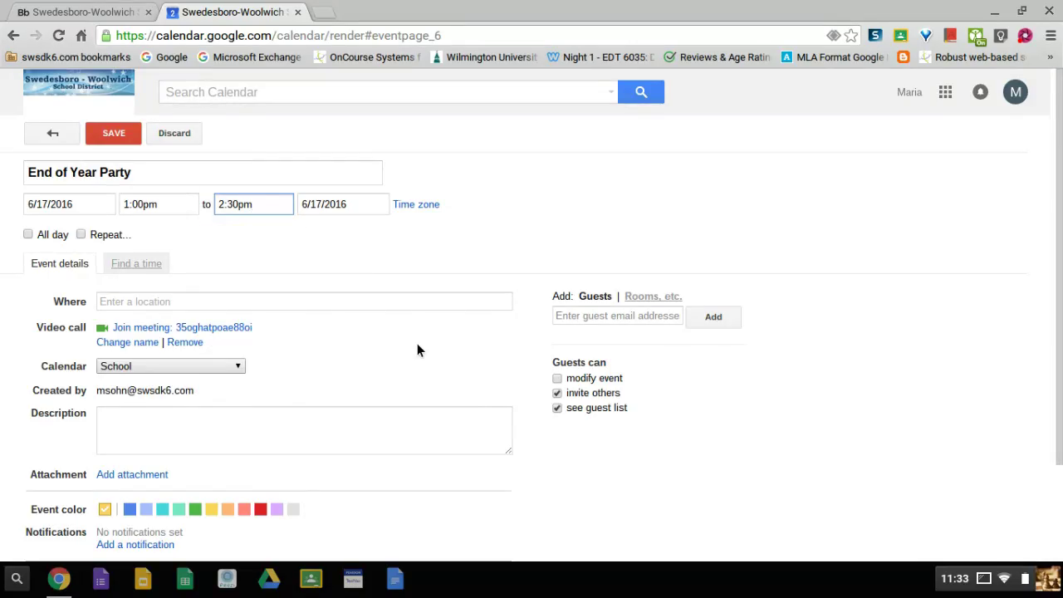
- Set the event's location to "Cafeteria" and keep it assigned to the School calendar
scroll(271, 312, "down", 1)
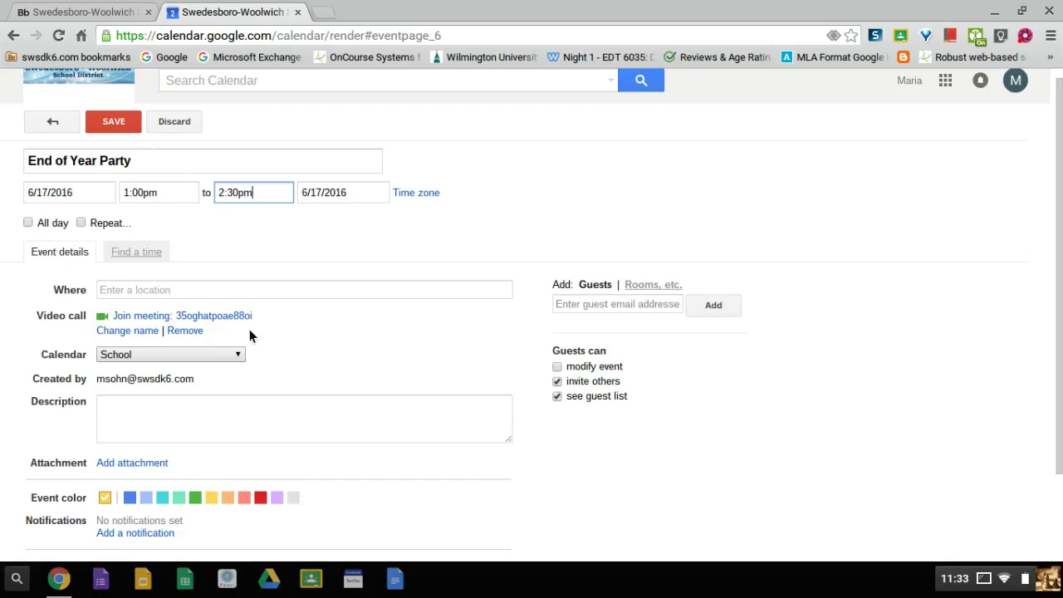
left_click(241, 288)
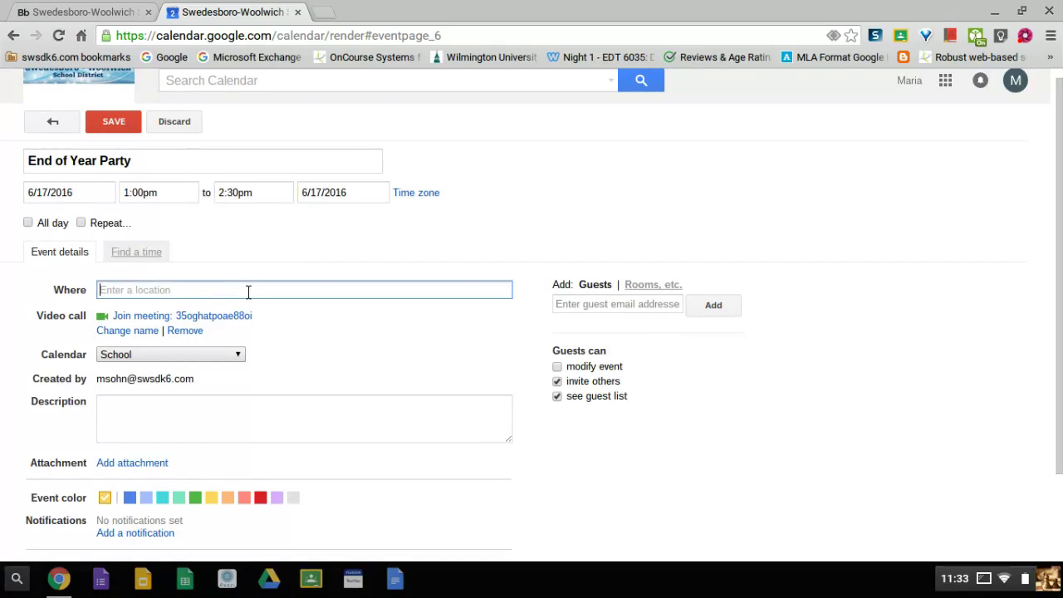
type("C")
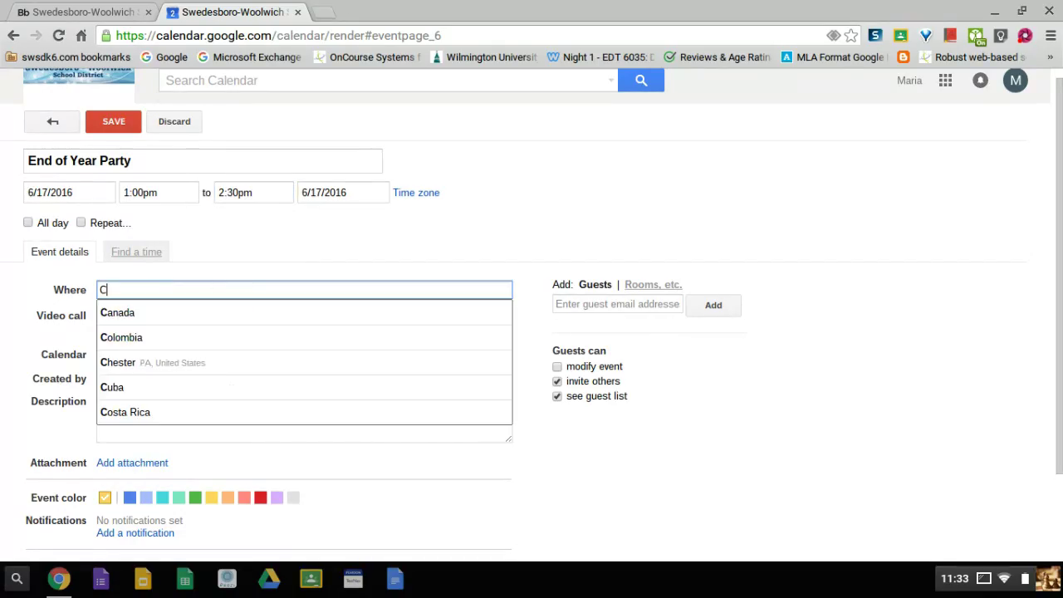
type("afeteria")
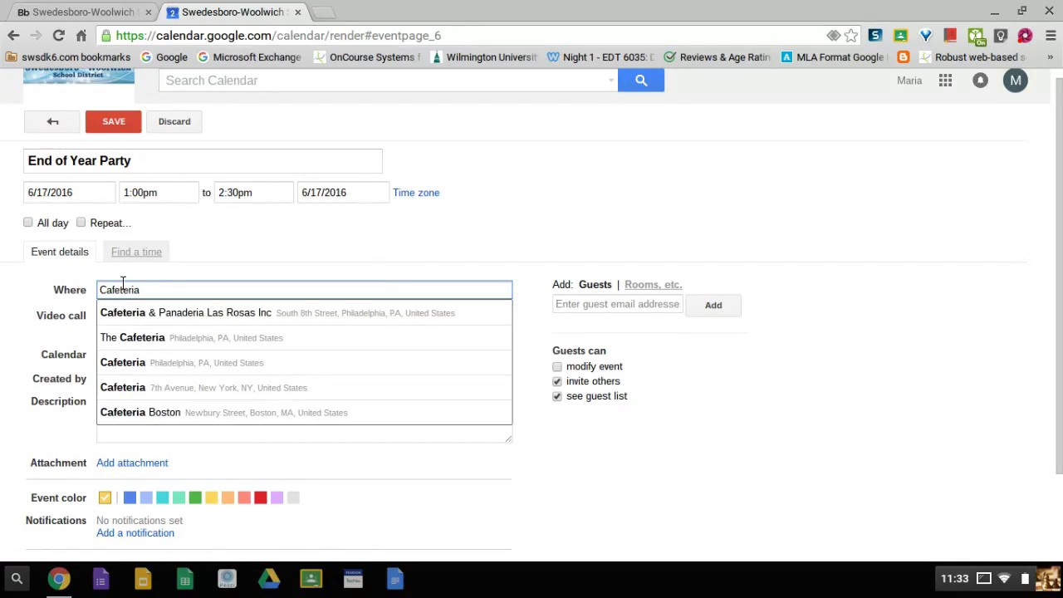
key("Escape")
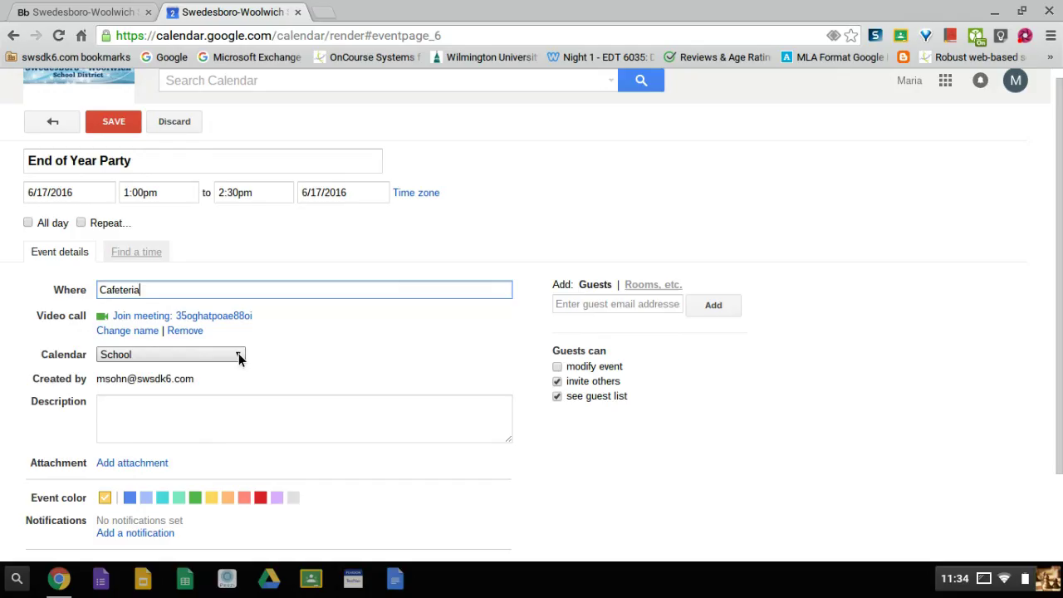
left_click(239, 355)
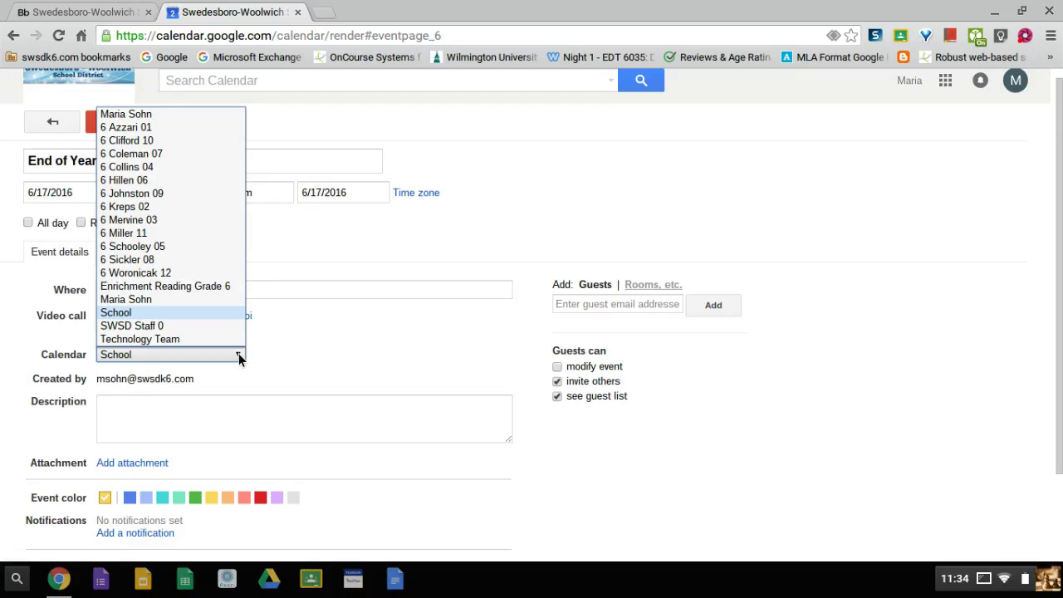
left_click(239, 353)
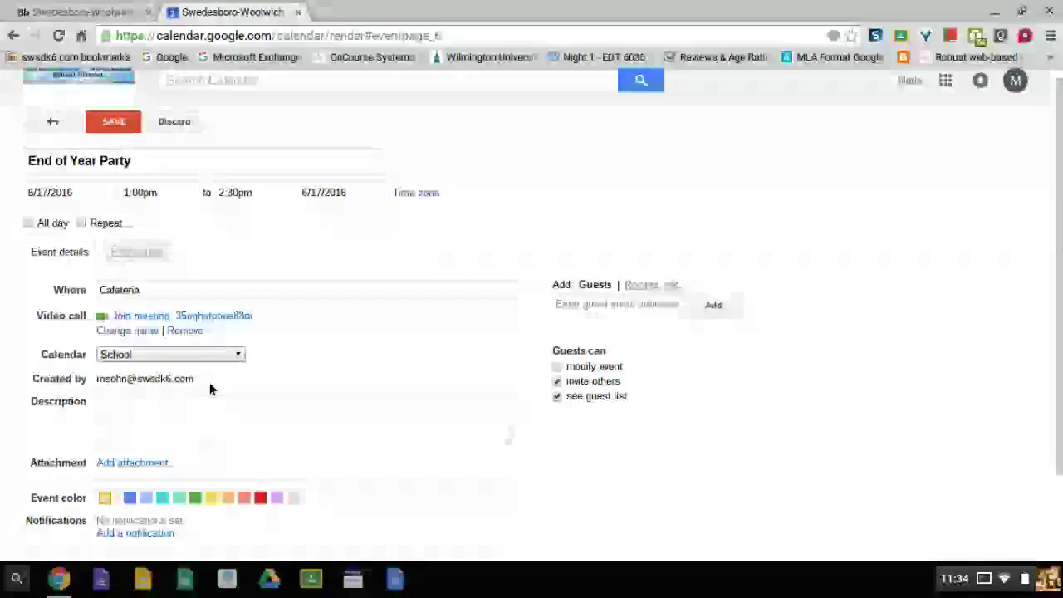
- Enter the event description "Party to Celebrate the End of the School Year"
left_click(173, 415)
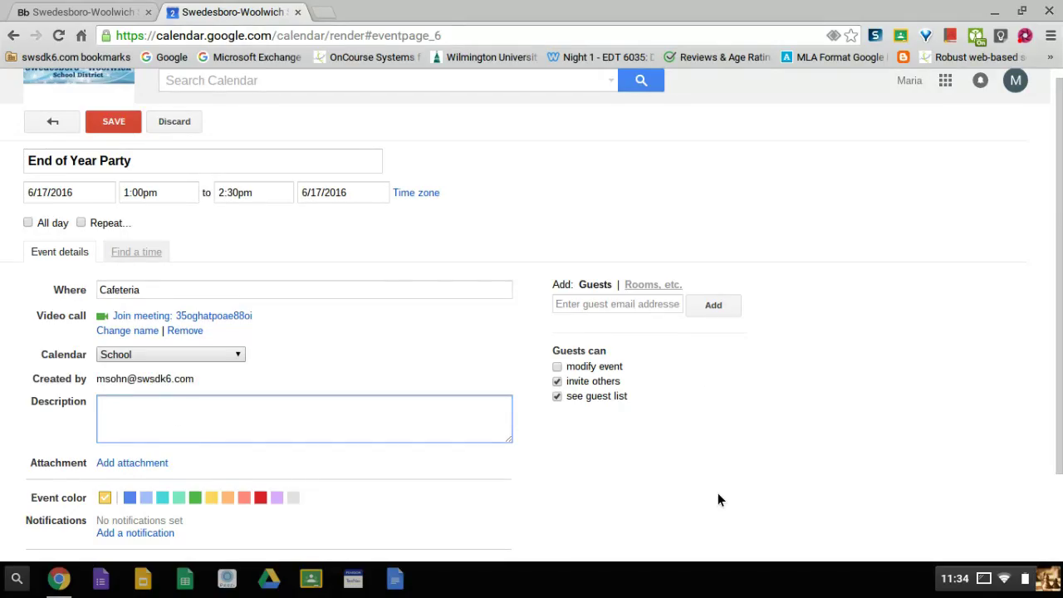
type("Par")
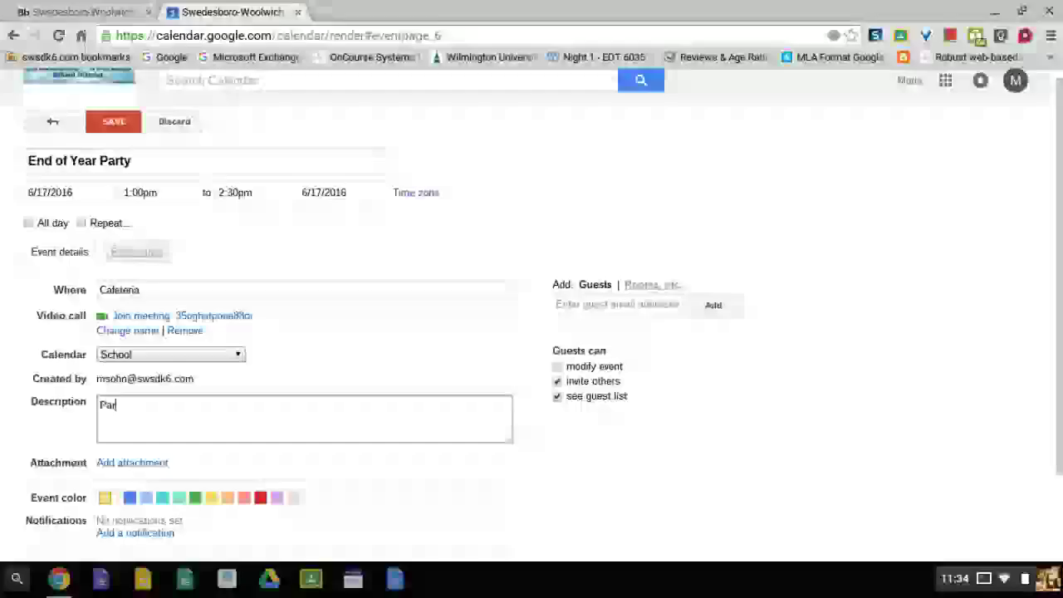
type("ty to C")
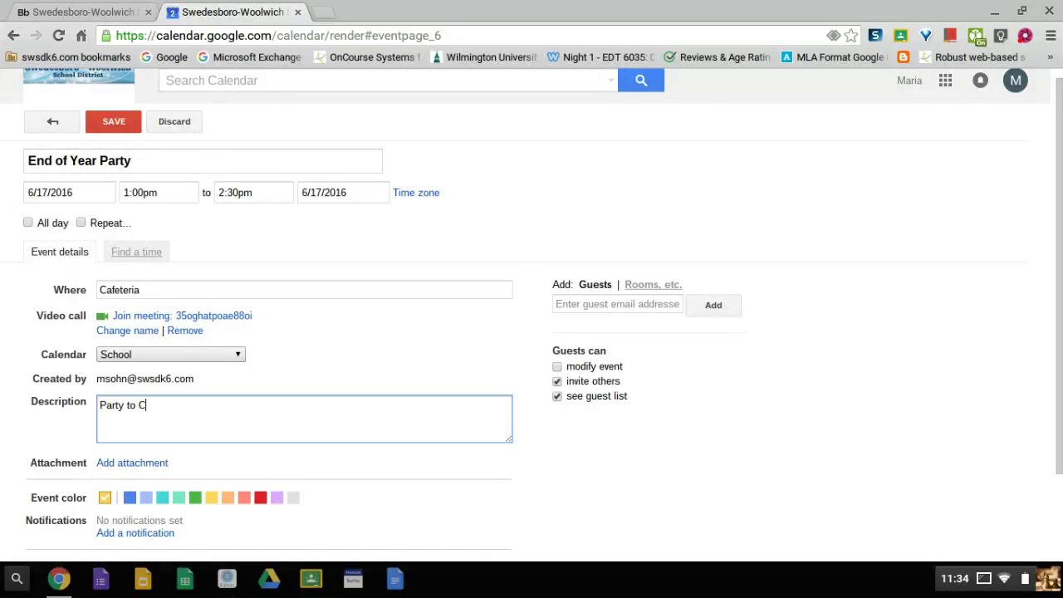
type("elebrate the En")
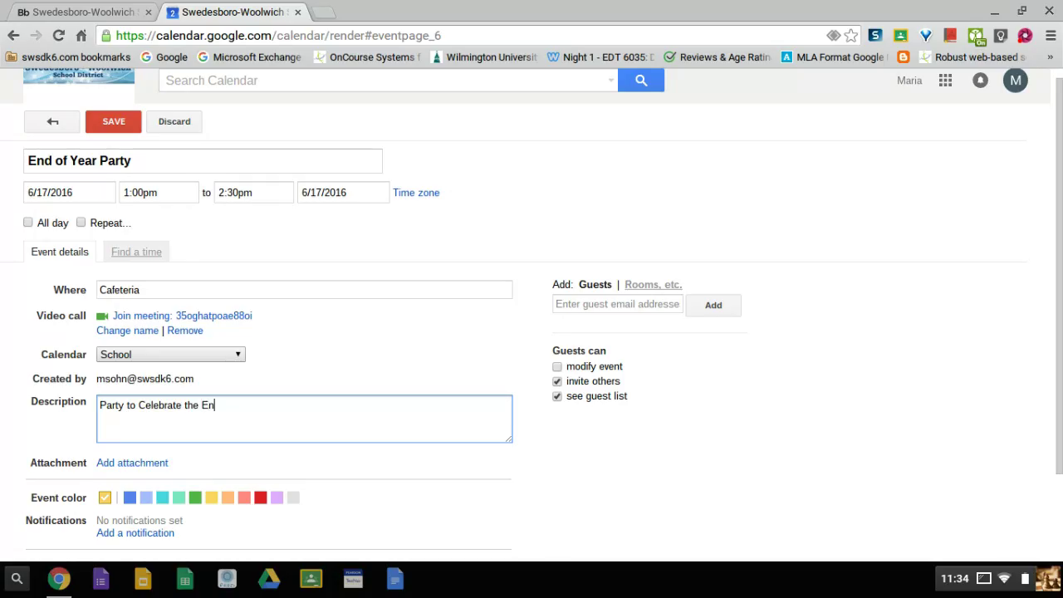
type("d of the Sch")
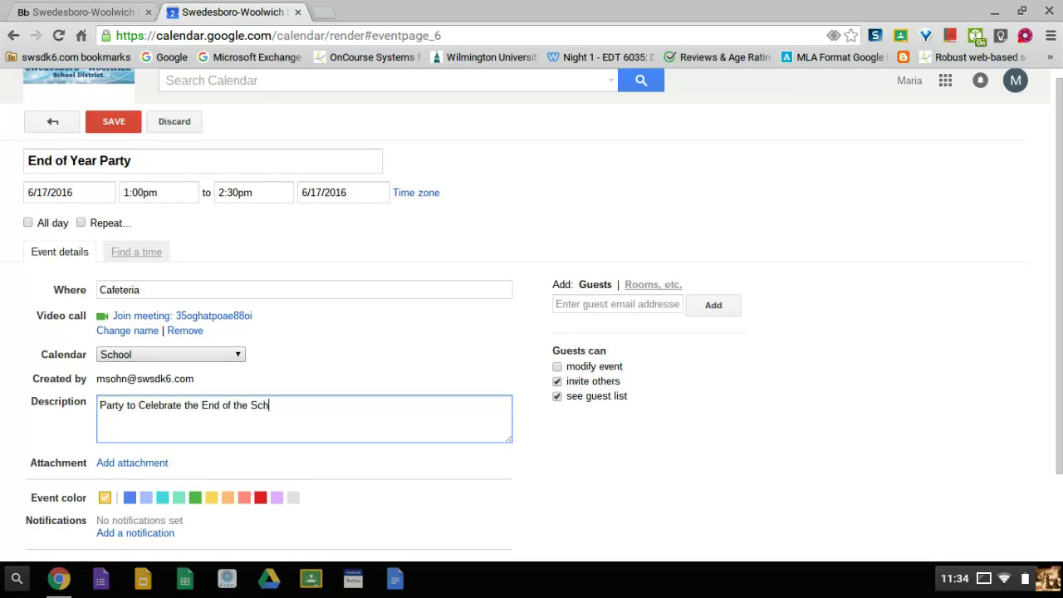
type("ool Year")
- Set the event color to light red and save the event
scroll(569, 449, "down", 1)
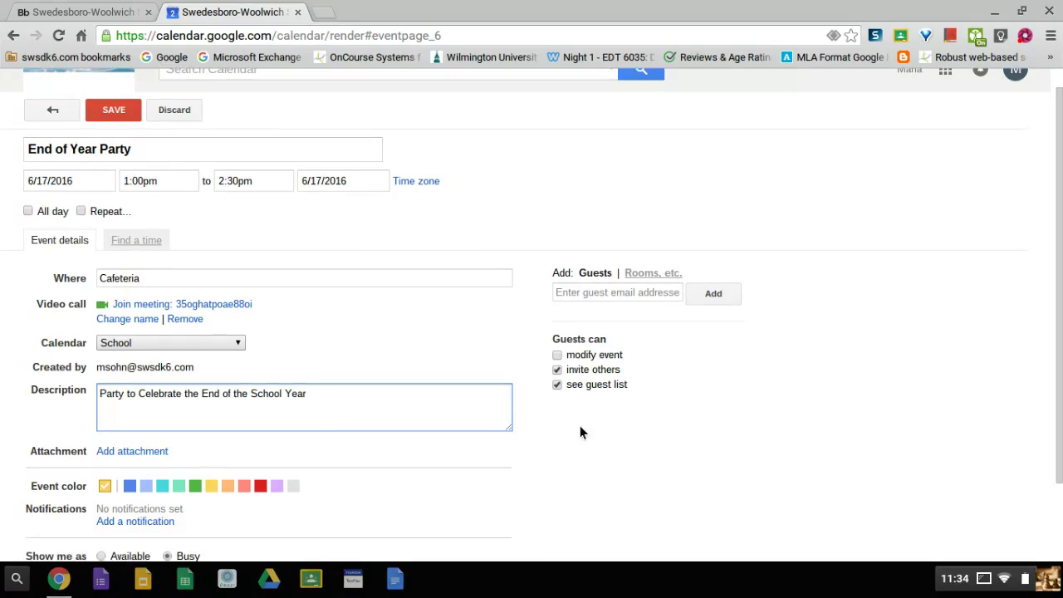
scroll(590, 420, "down", 1)
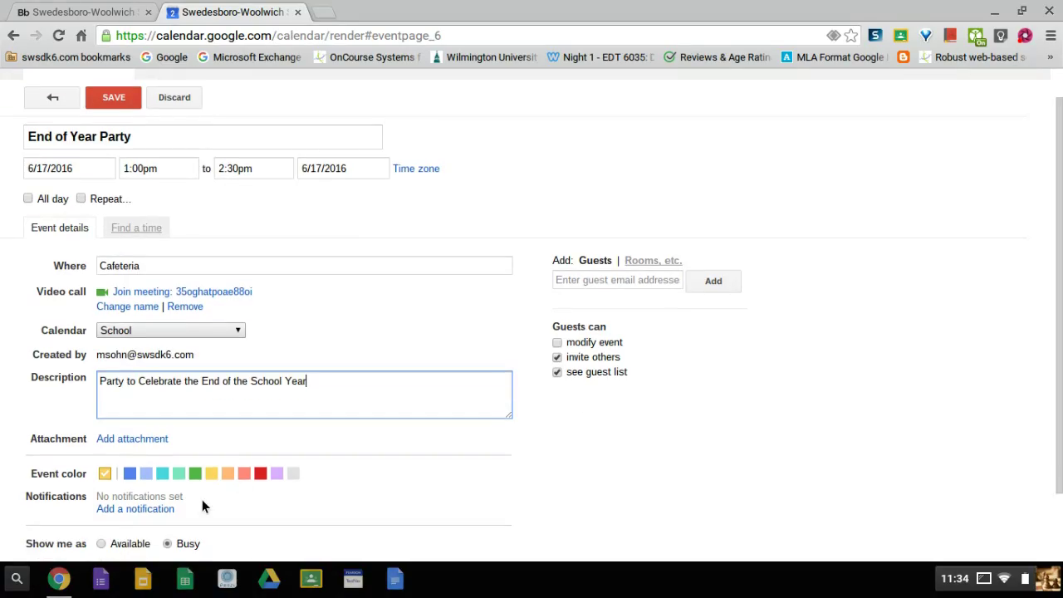
left_click(247, 475)
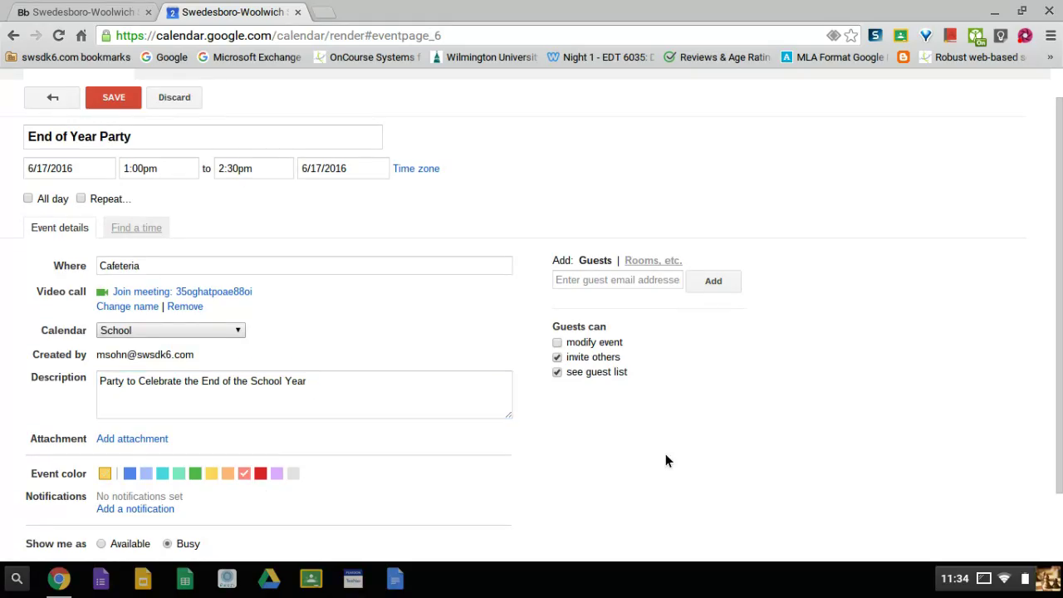
scroll(665, 453, "down", 1)
scroll(768, 419, "down", 2)
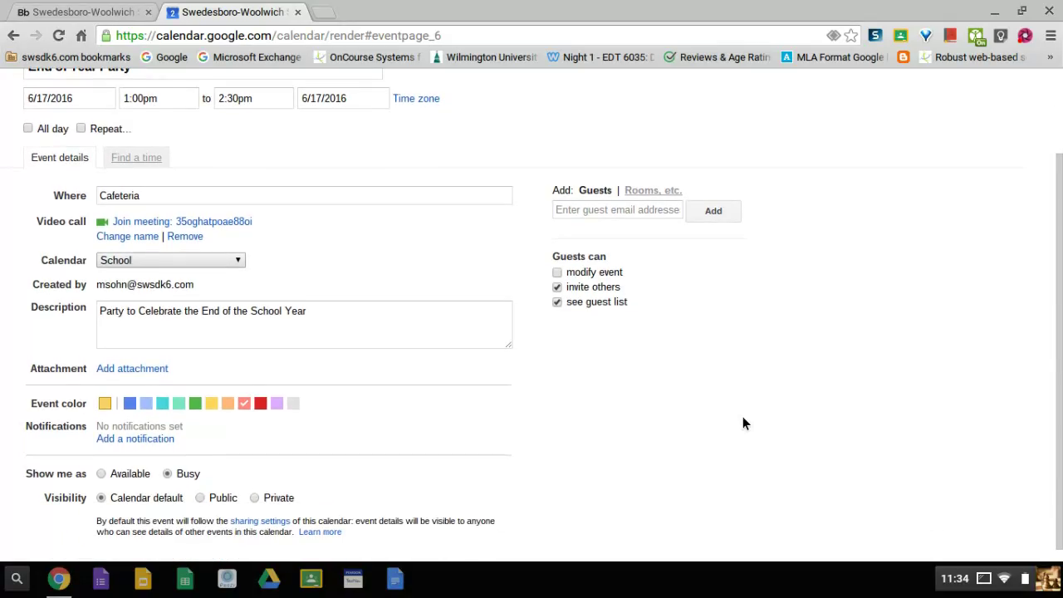
scroll(666, 455, "down", 1)
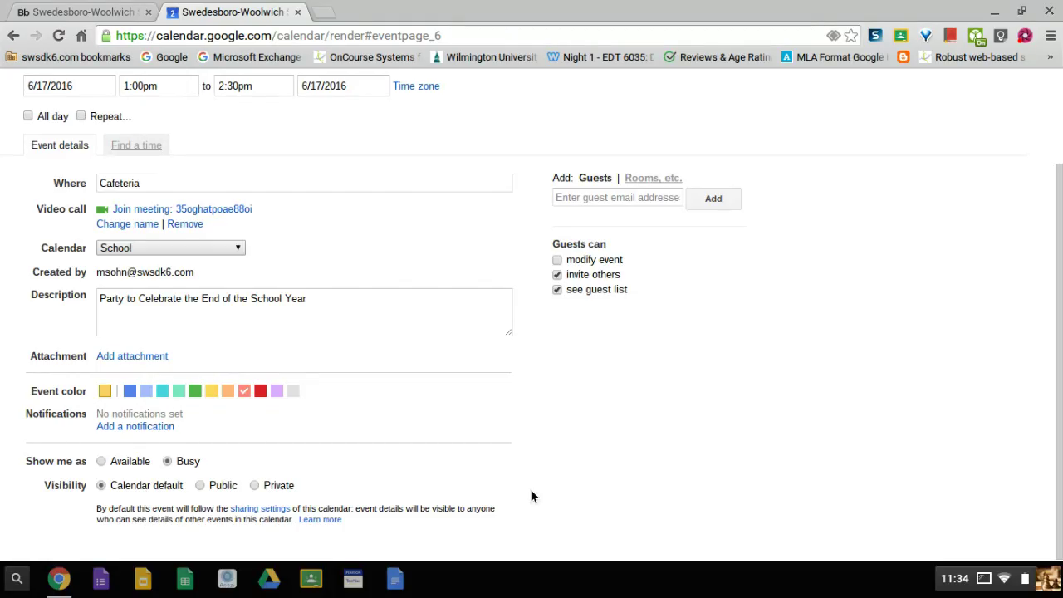
scroll(544, 477, "up", 3)
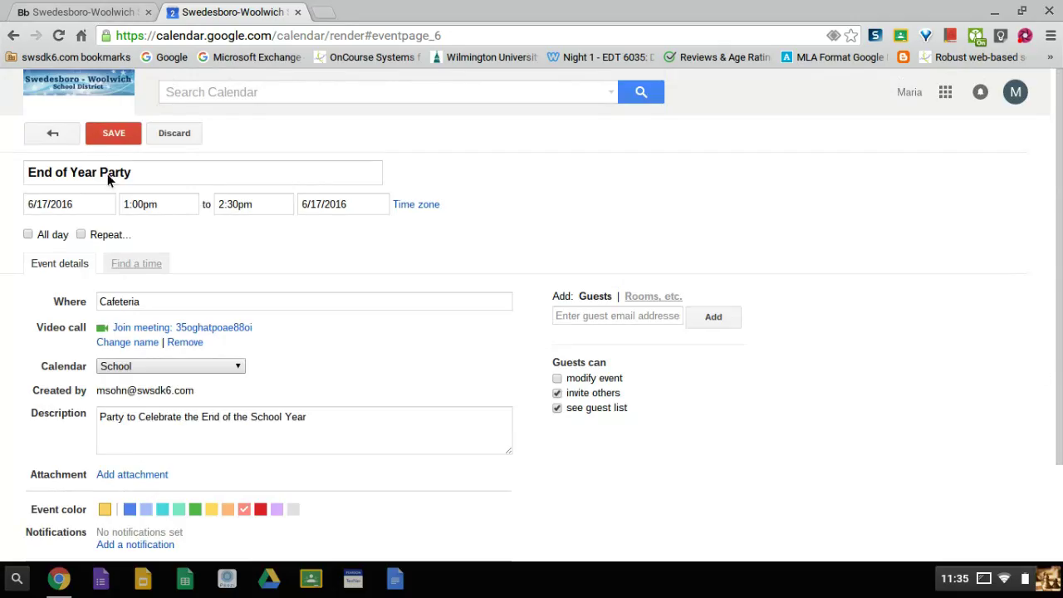
left_click(107, 134)
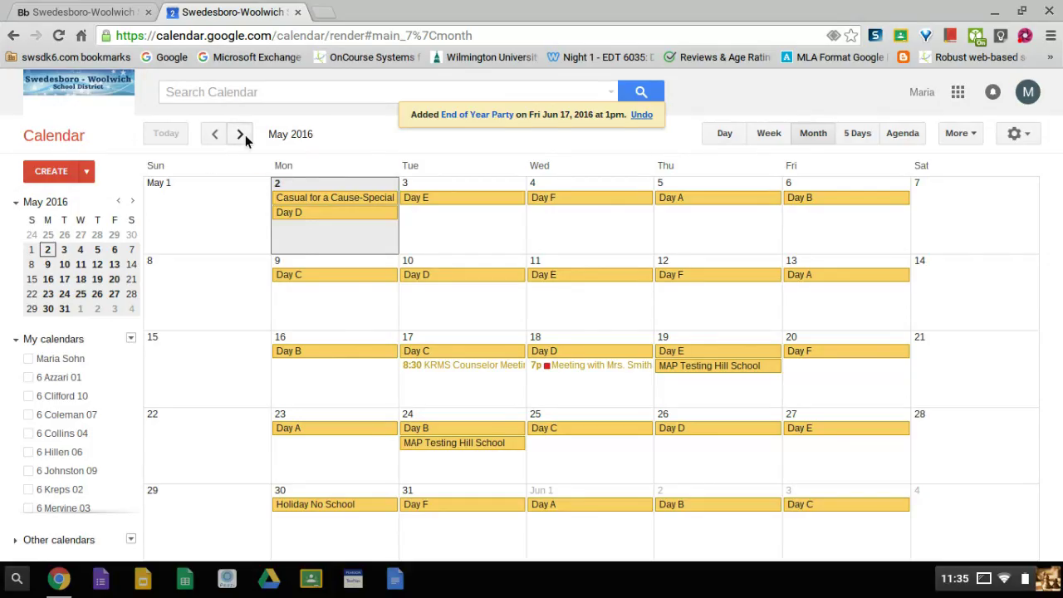
- Open the End of Year Party event on June 17, 2016 for editing and save it again
left_click(241, 134)
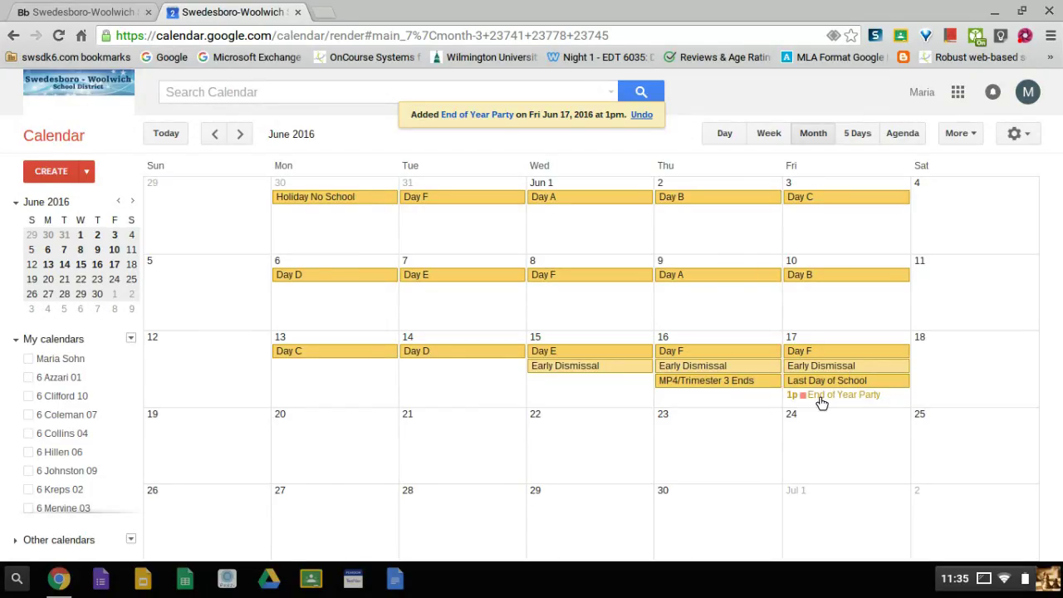
left_click(822, 395)
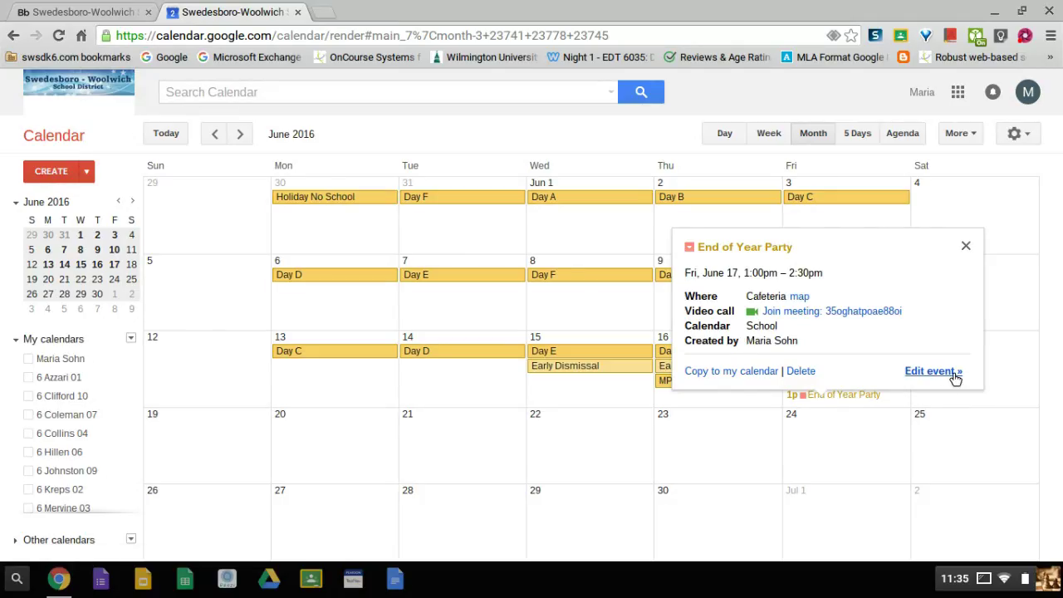
left_click(953, 376)
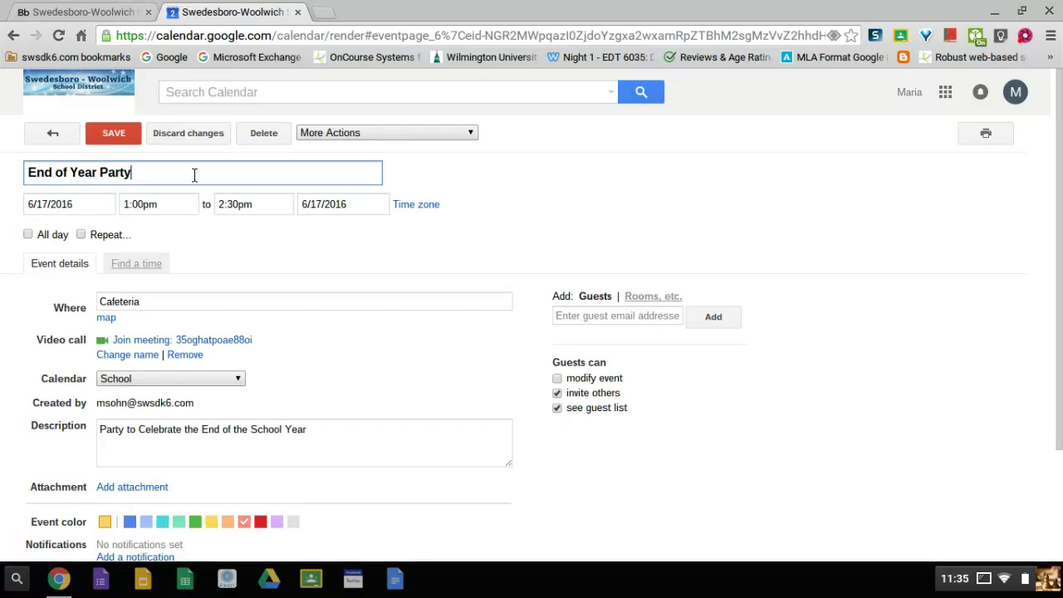
left_click(106, 141)
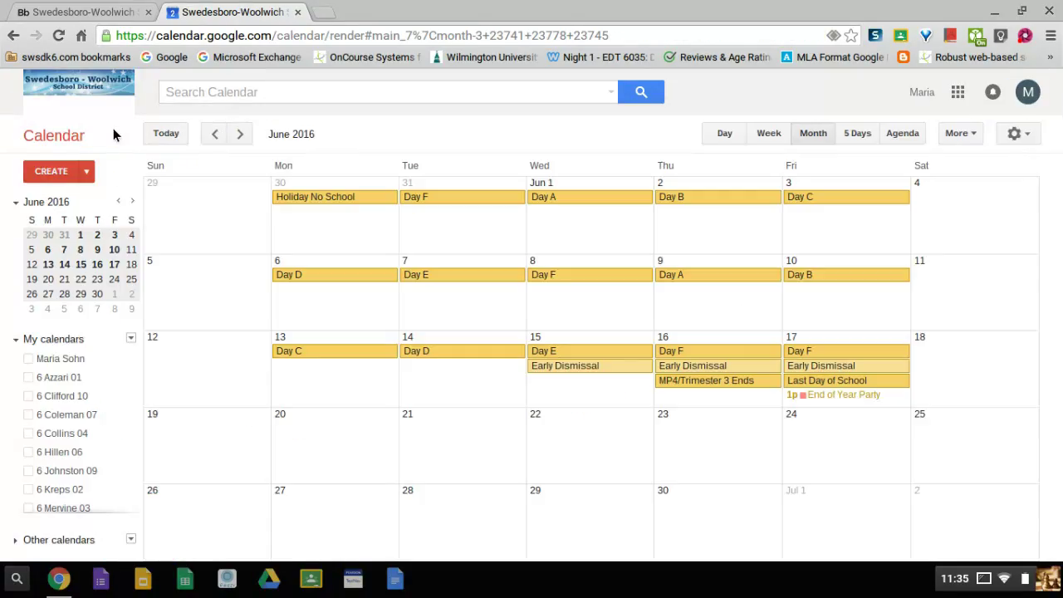